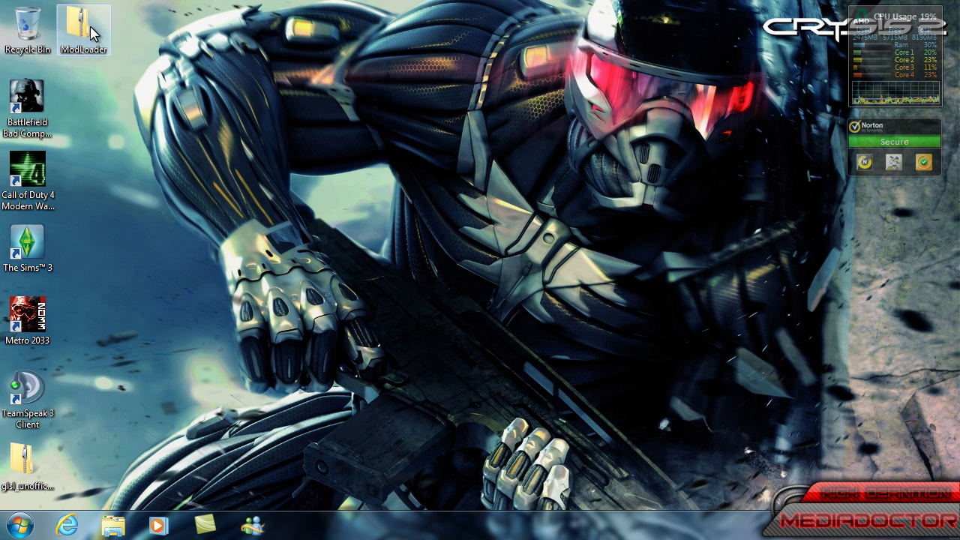
- Move the ModLoader archive beside the glsl_unofficial archive on the desktop
drag(95, 33, 73, 463)
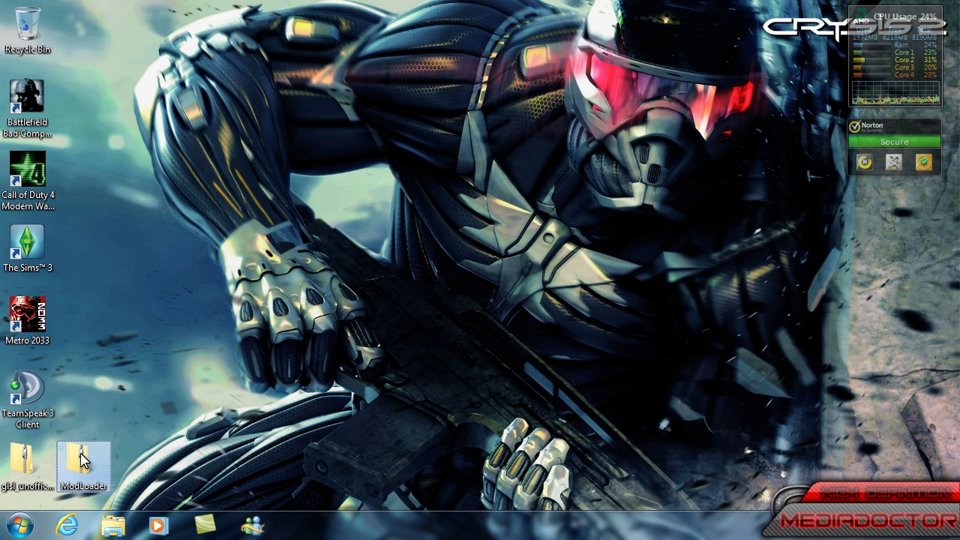
click(519, 294)
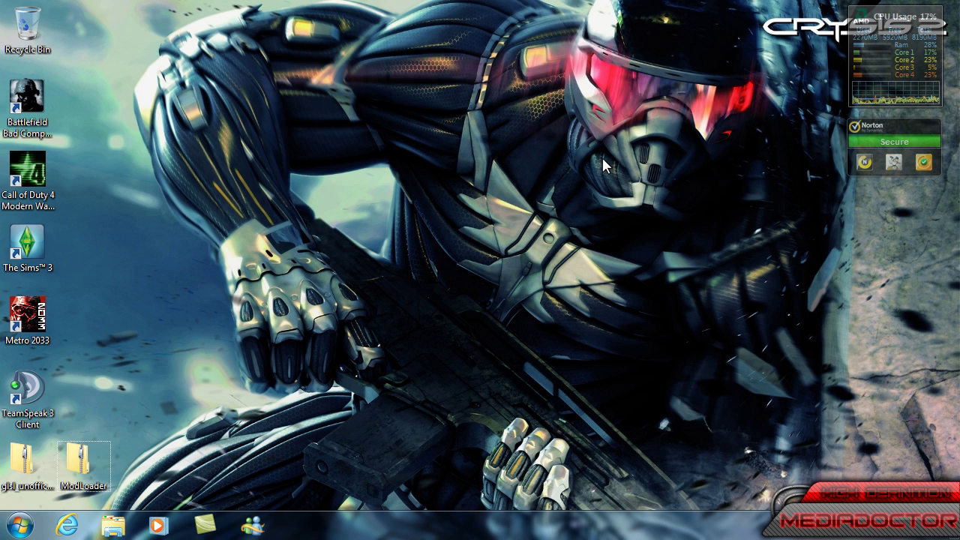
click(41, 469)
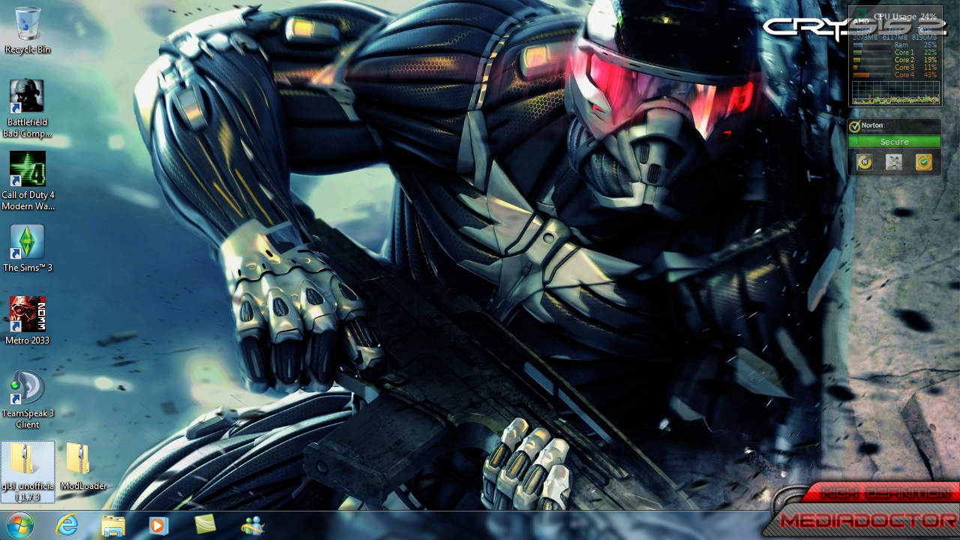
- Force a game update from the Minecraft launcher, then log in with the saved account to apply it and close the game
click(17, 528)
click(139, 340)
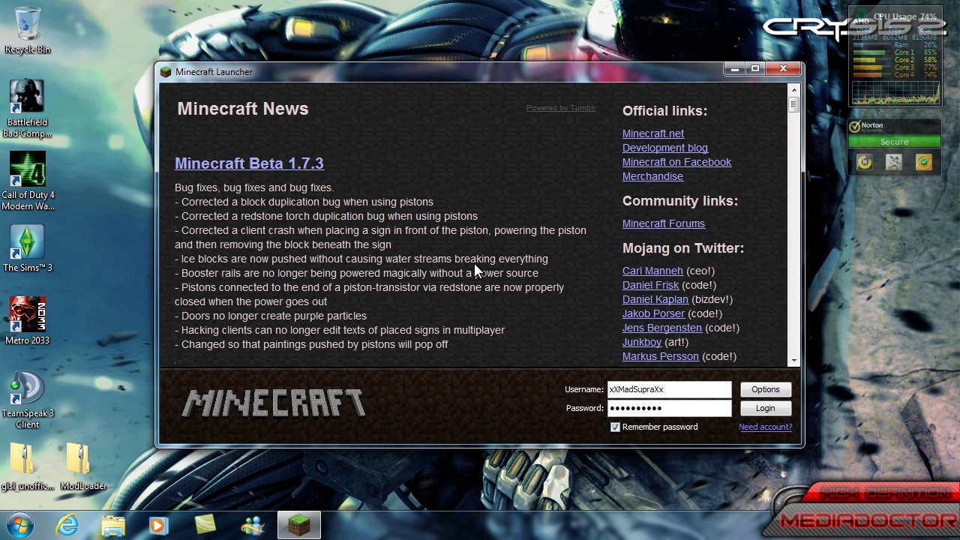
click(765, 389)
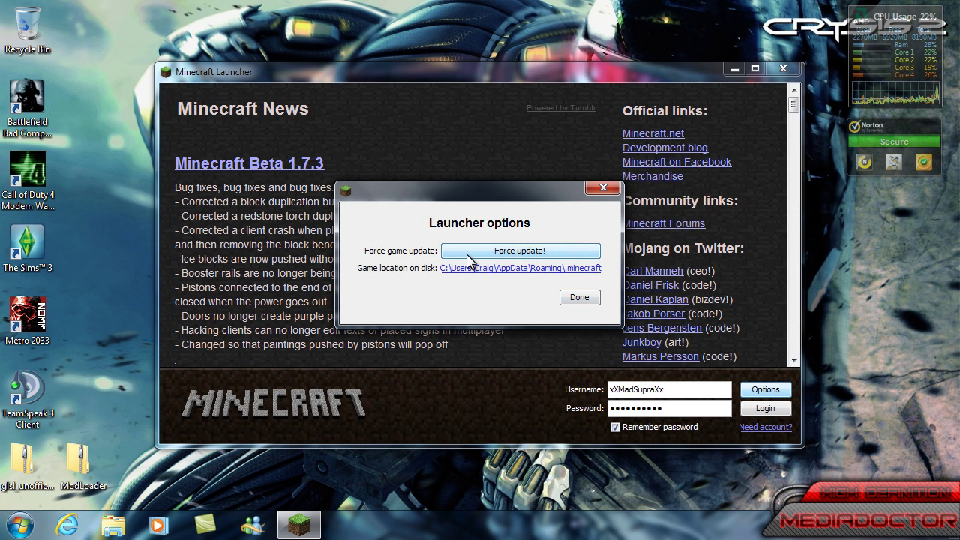
click(468, 253)
click(579, 298)
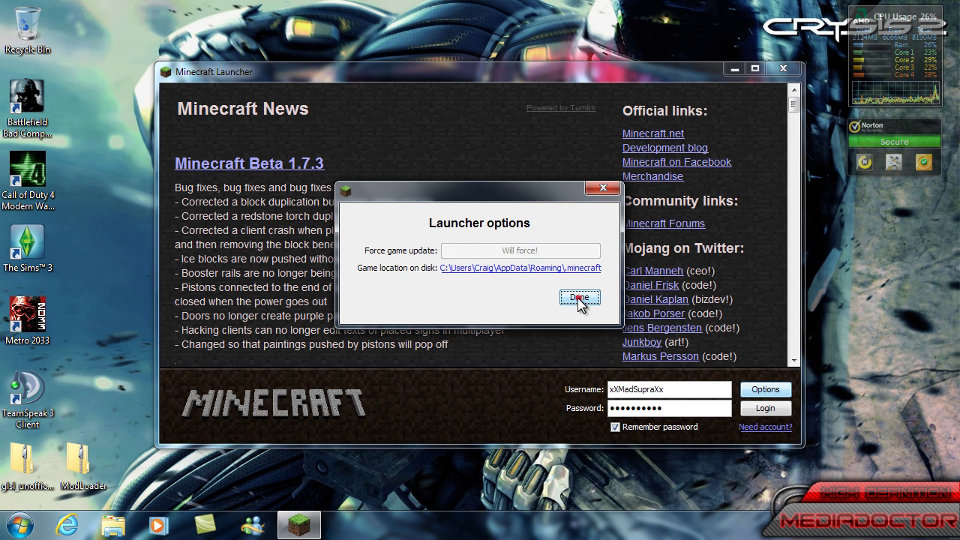
click(764, 408)
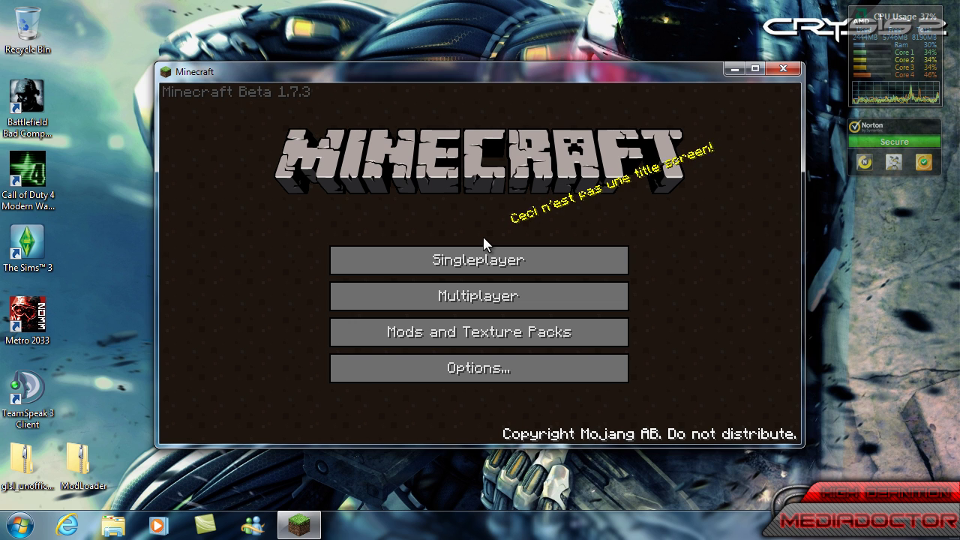
click(768, 72)
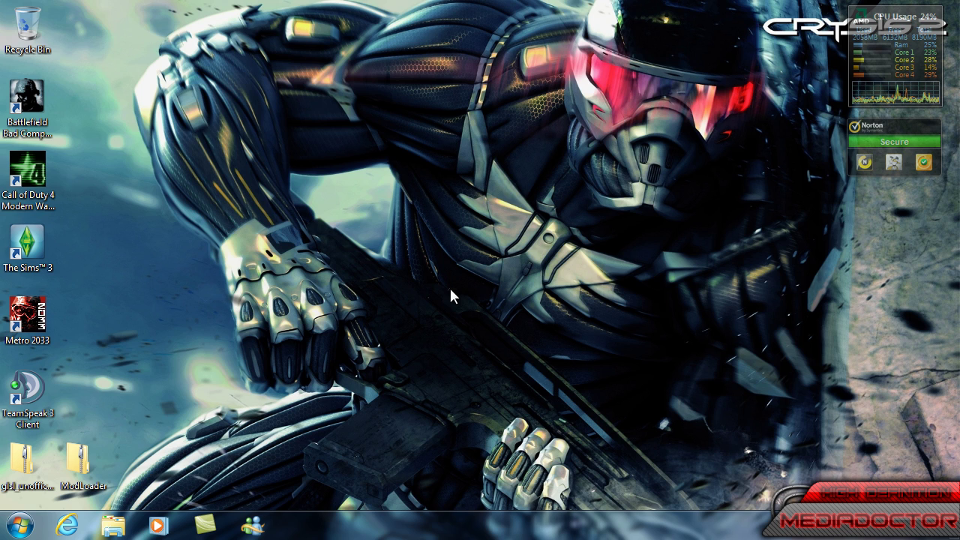
- Open the Roaming application data folder using %appdata%
key(super)
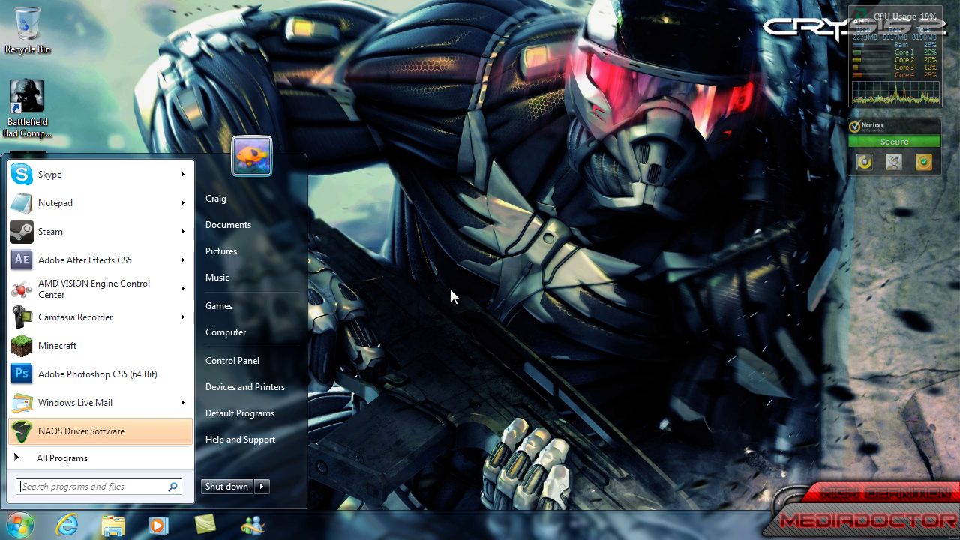
text(%ap)
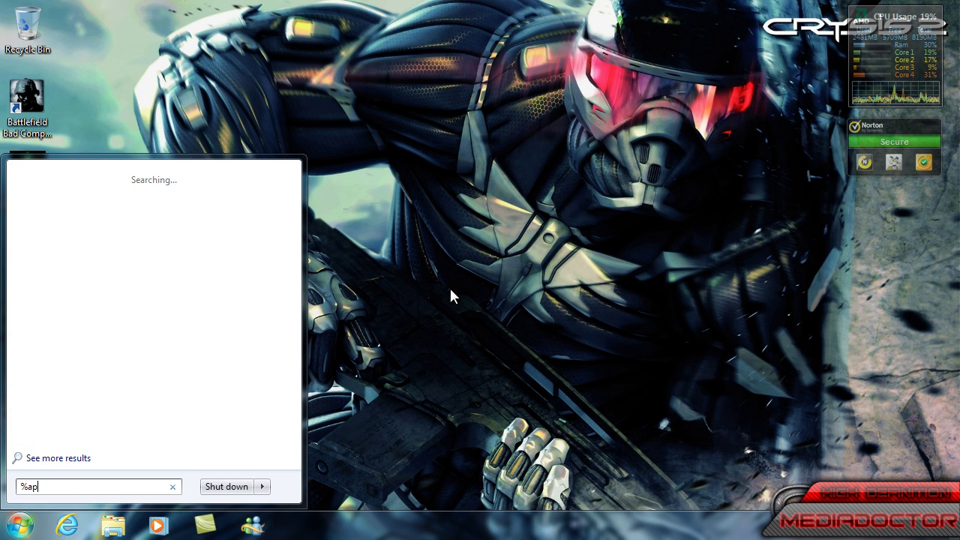
text(pdata%)
key(Return)
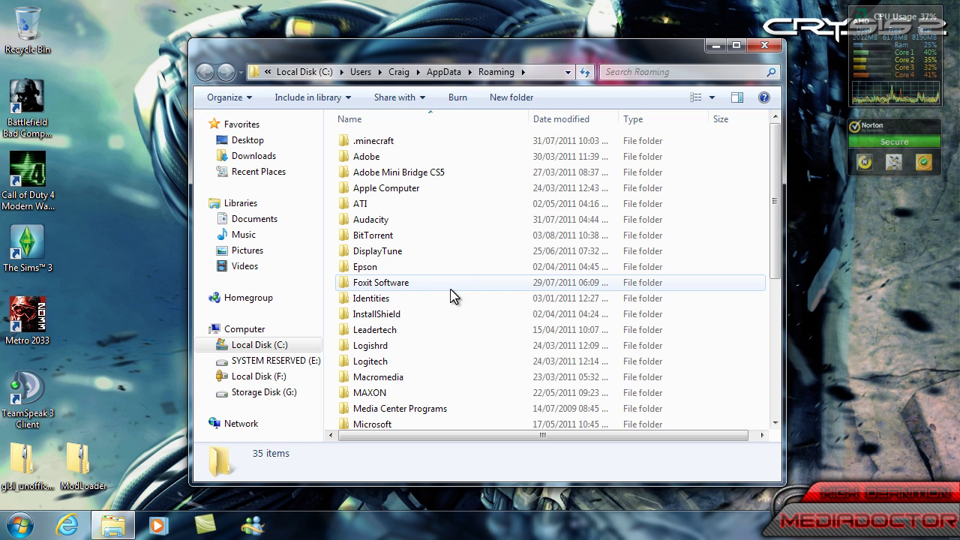
- Go to %appdata% again from within the open folder window
click(551, 73)
text(%ap)
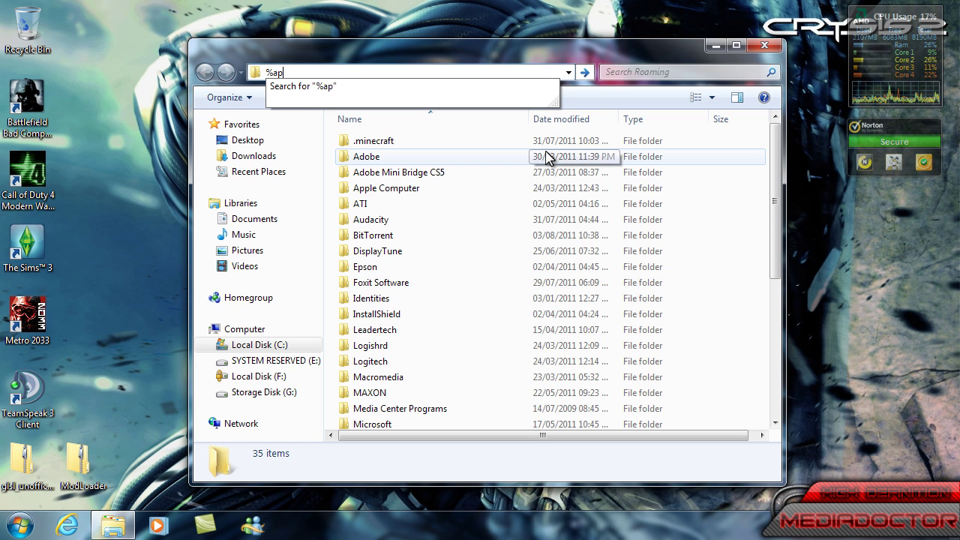
text(pdata%)
key(Return)
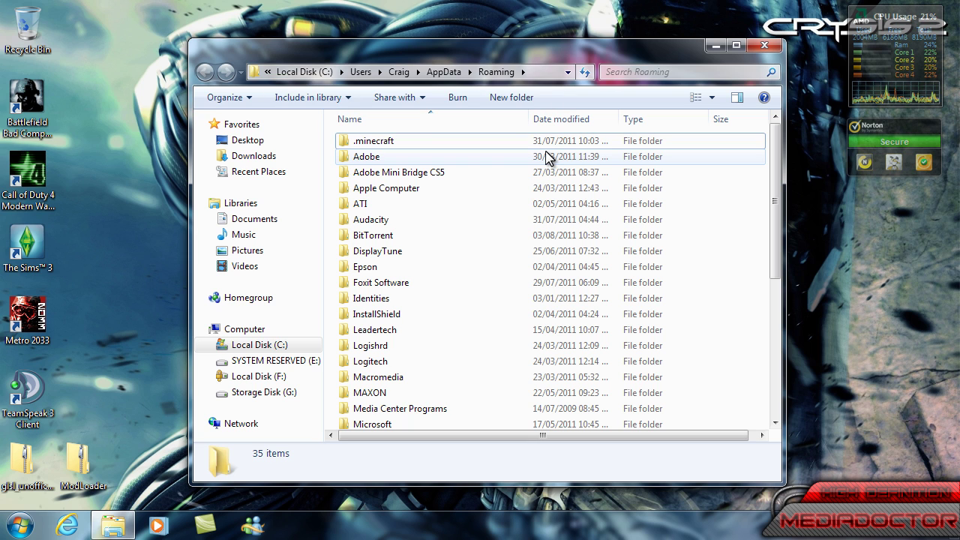
- Go to the .minecraft\bin folder and open minecraft.jar as a 7-Zip archive
double_click(400, 142)
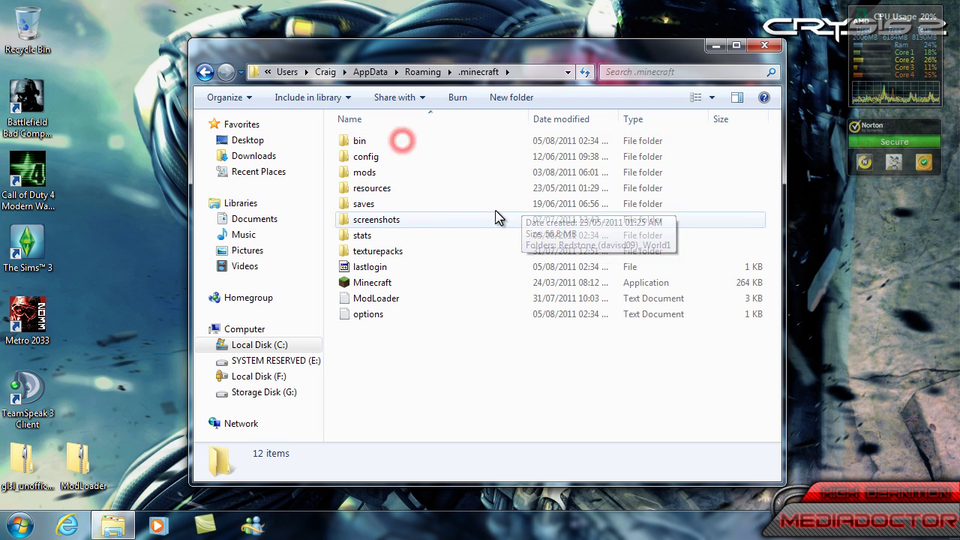
double_click(442, 144)
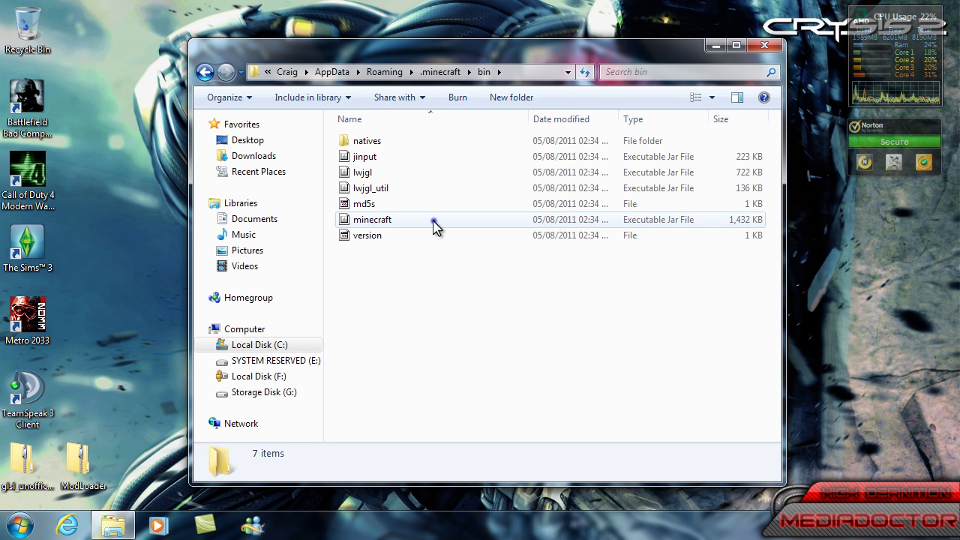
right_click(433, 220)
click(403, 219)
right_click(456, 220)
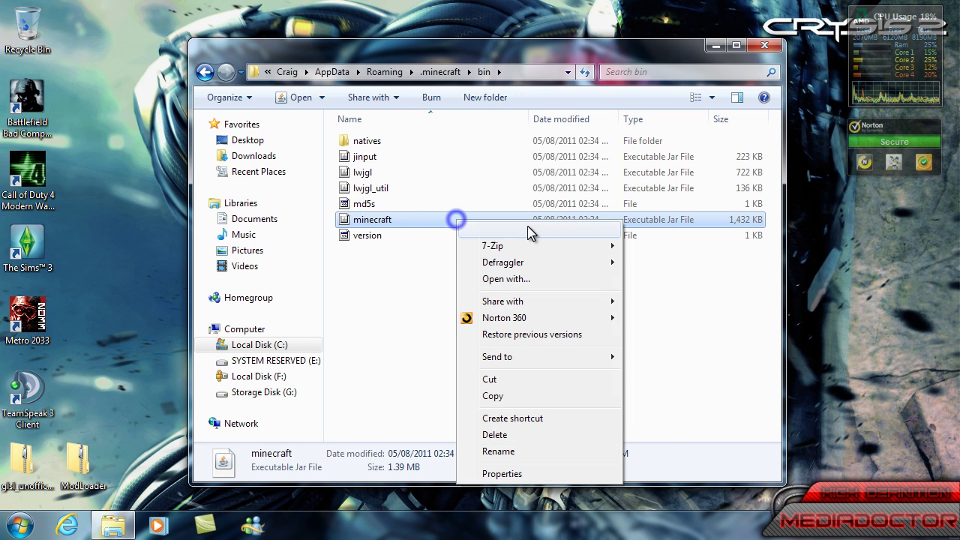
mouse_move(527, 252)
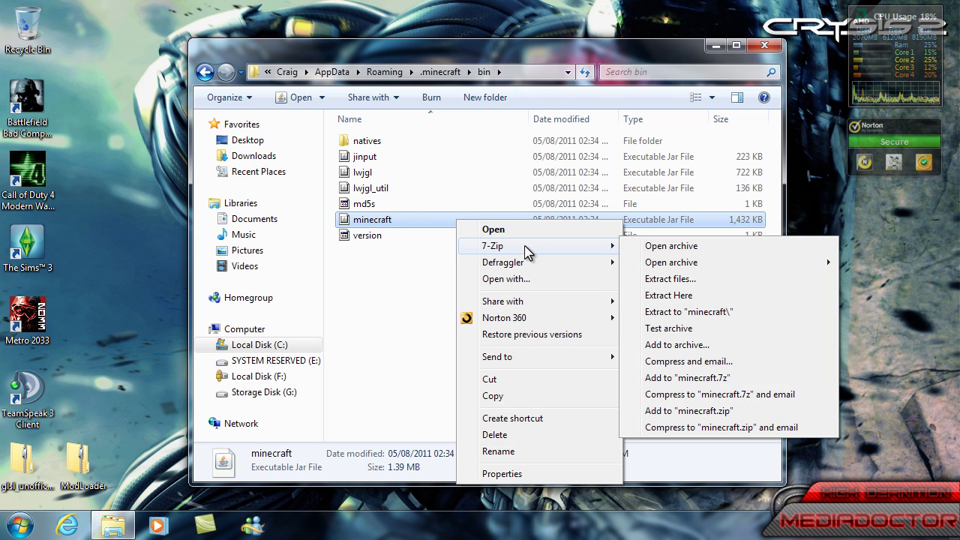
click(671, 248)
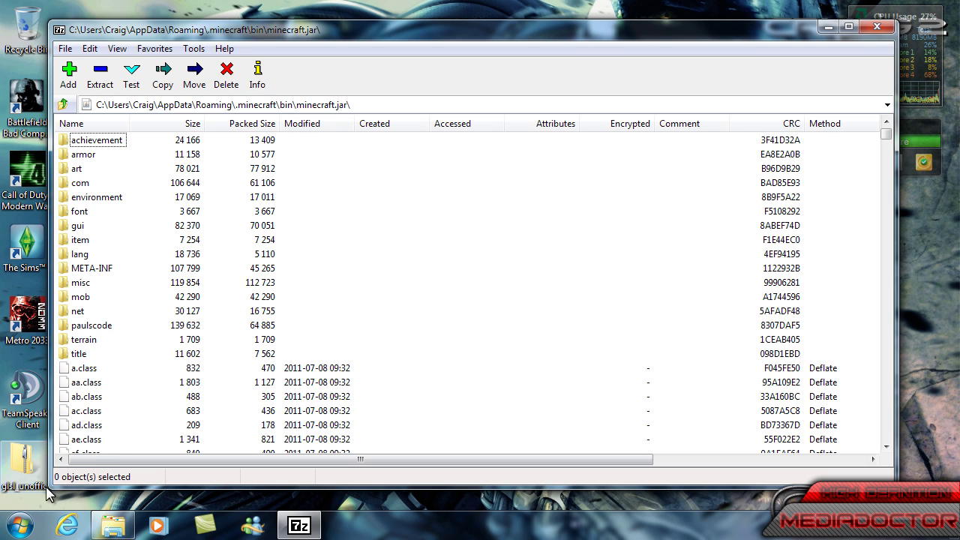
- Delete the META-INF folder and all its contents from minecraft.jar
click(113, 268)
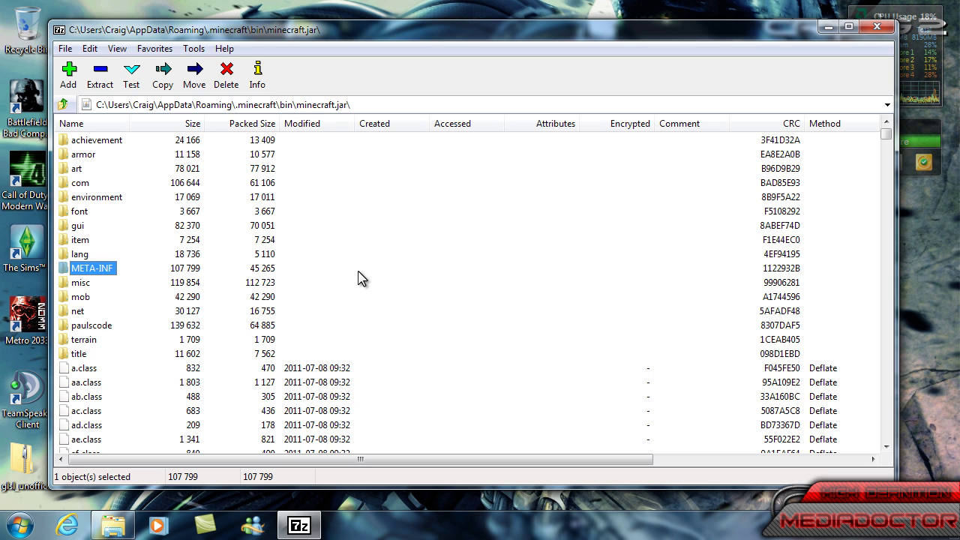
key(Delete)
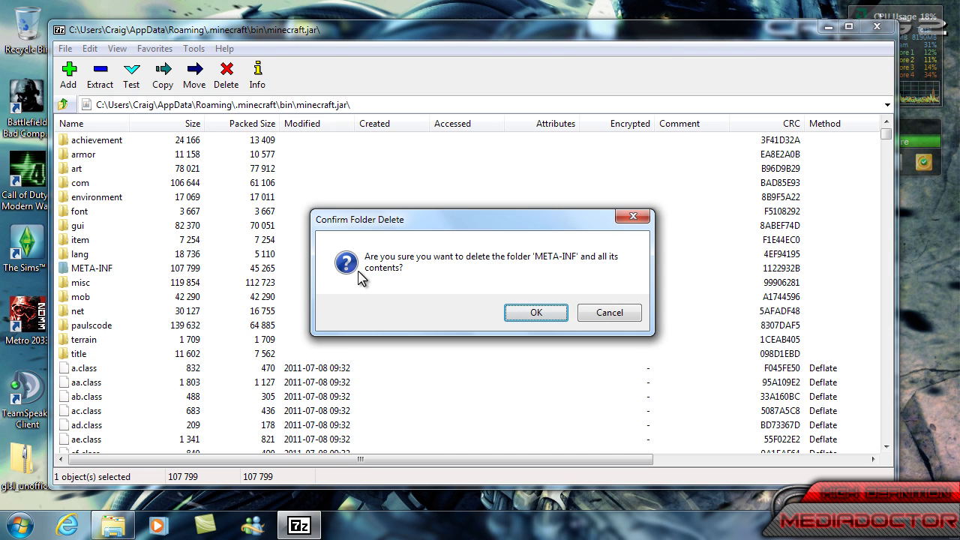
key(Return)
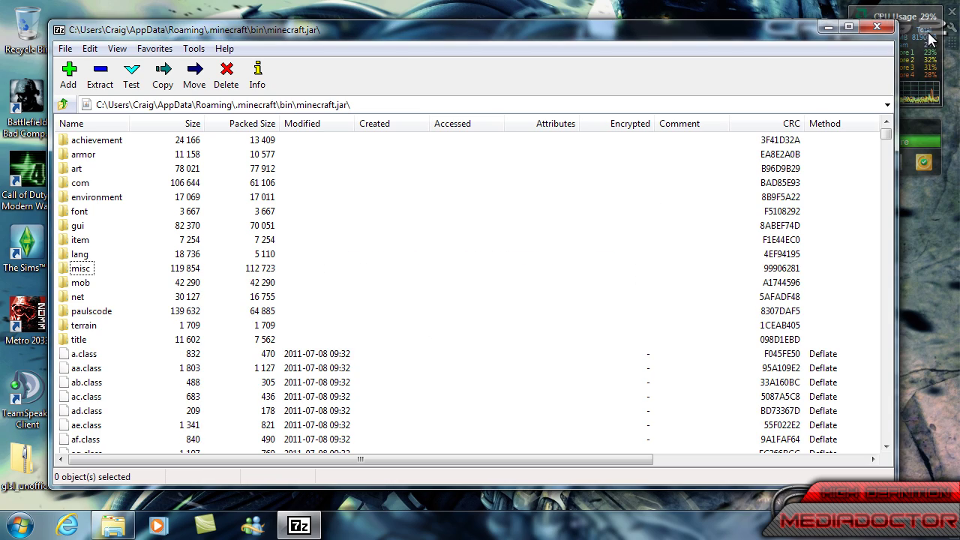
- Clear the open windows off the desktop and copy all class files from the ModLoader archive onto it
click(877, 27)
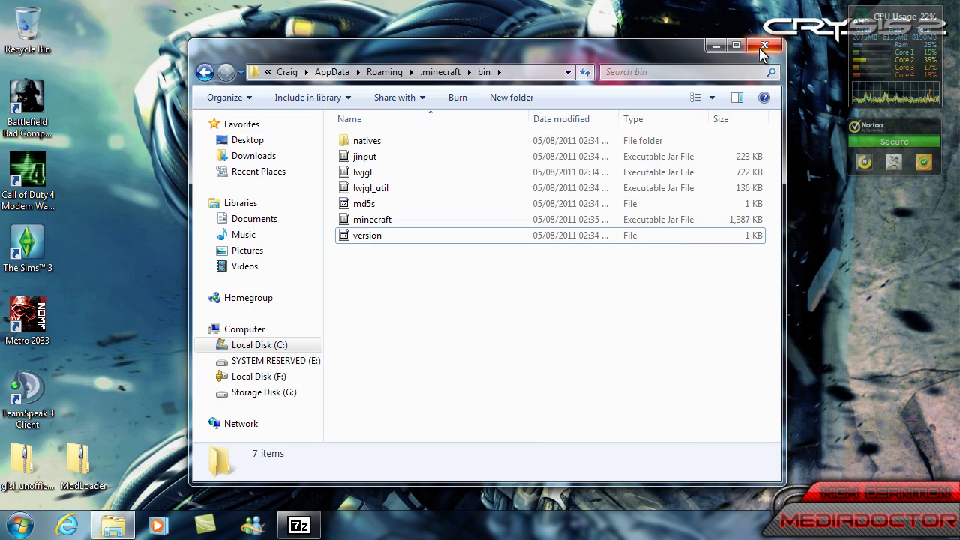
click(764, 45)
drag(73, 478, 96, 463)
double_click(95, 462)
drag(453, 387, 23, 111)
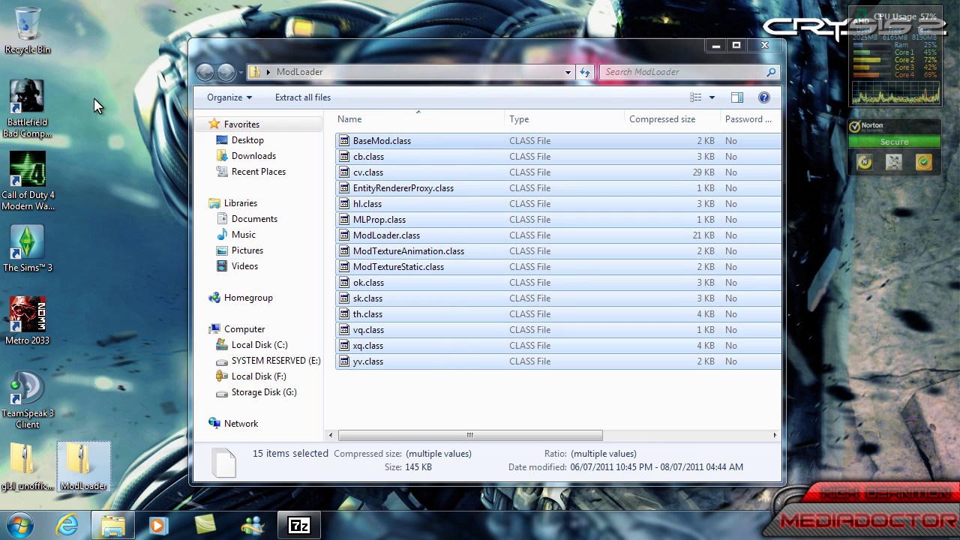
click(759, 45)
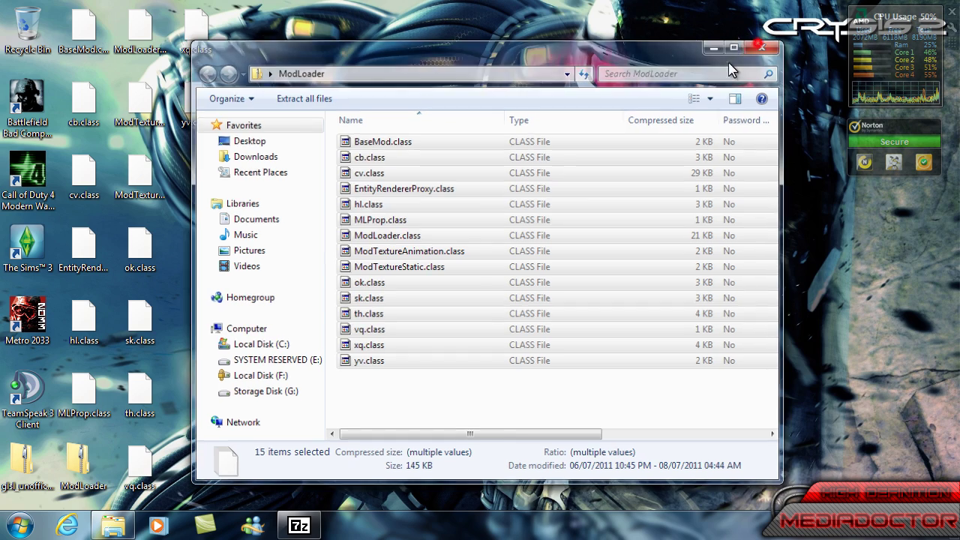
- Bring back the minecraft.jar archive and copy the extracted ModLoader class files into it
click(312, 527)
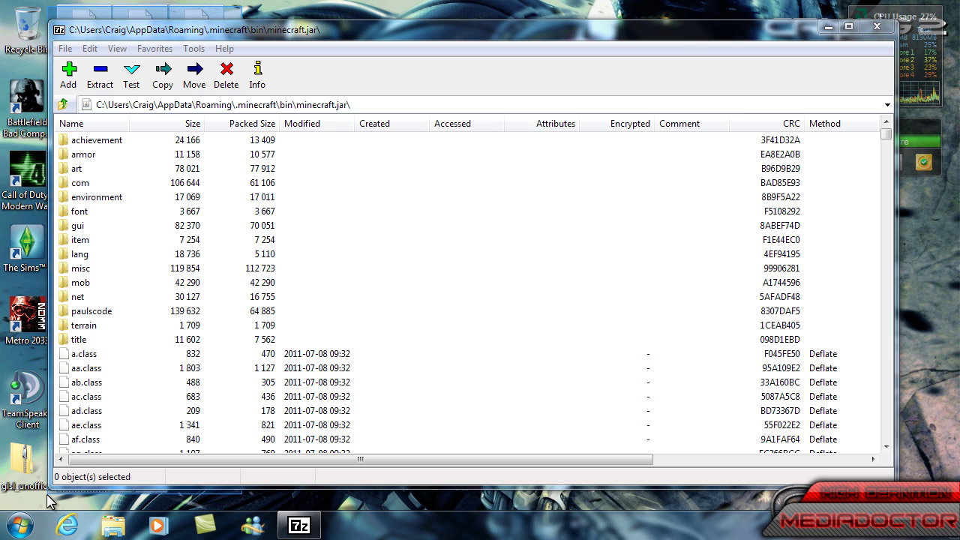
drag(641, 33, 779, 57)
drag(148, 446, 330, 225)
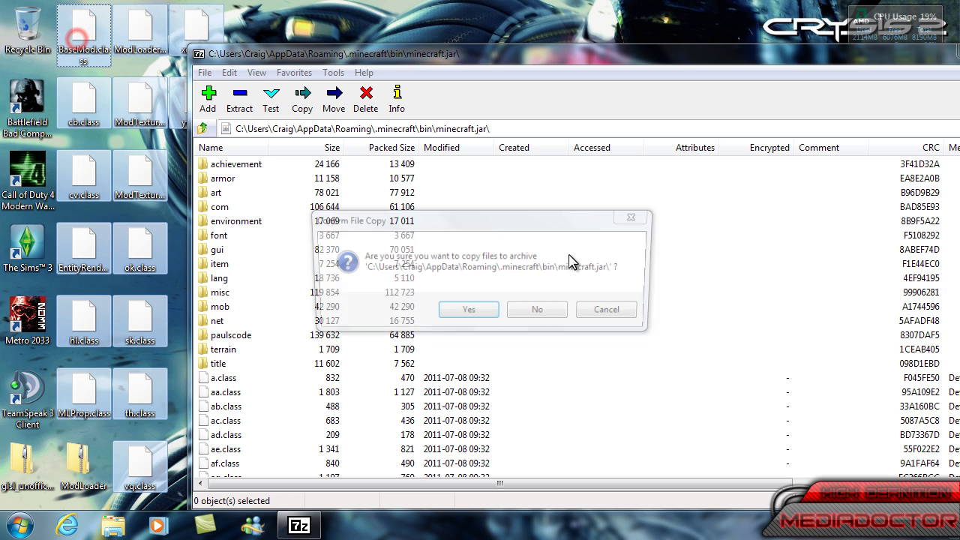
click(465, 310)
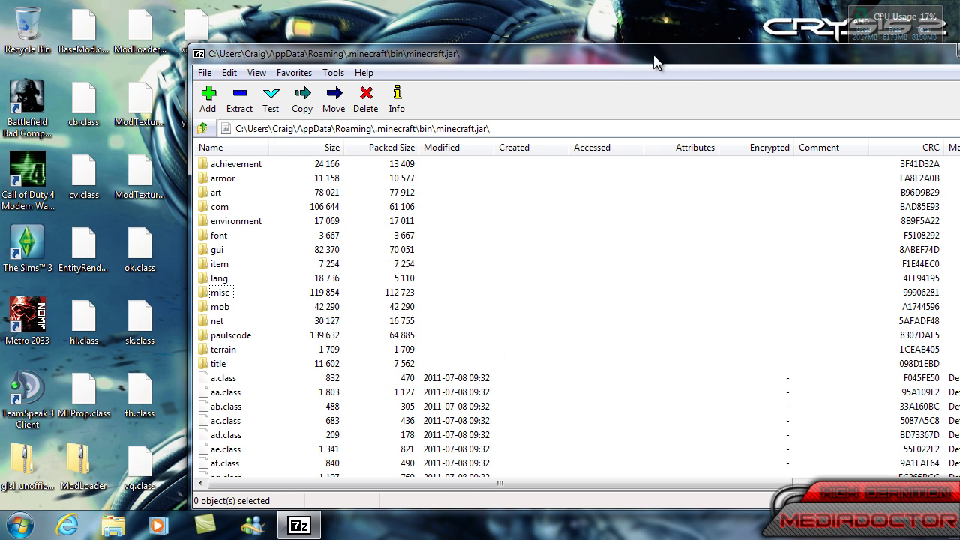
- Delete all the extracted ModLoader class files from the desktop, including vq.class
drag(653, 58, 680, 57)
drag(294, 3, 61, 425)
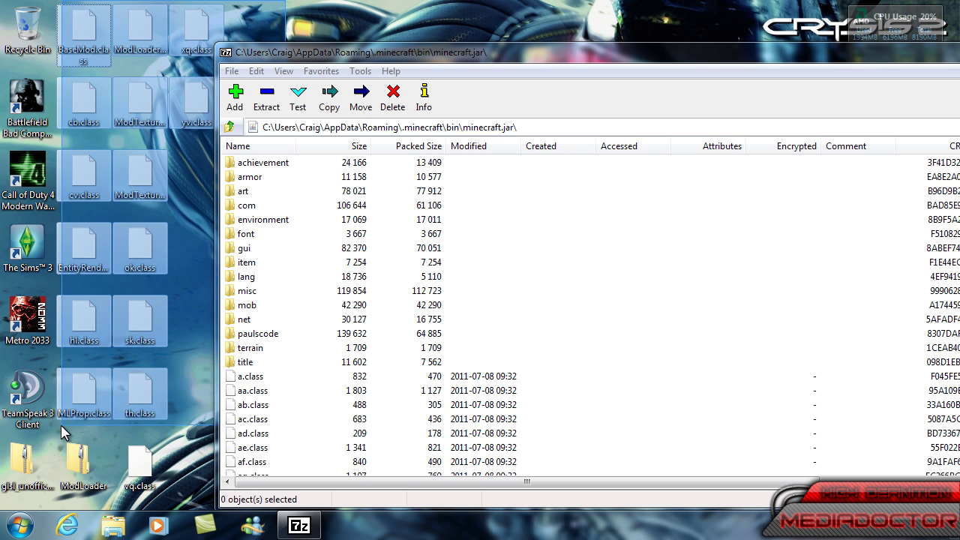
ctrl+click(113, 454)
drag(113, 453, 23, 461)
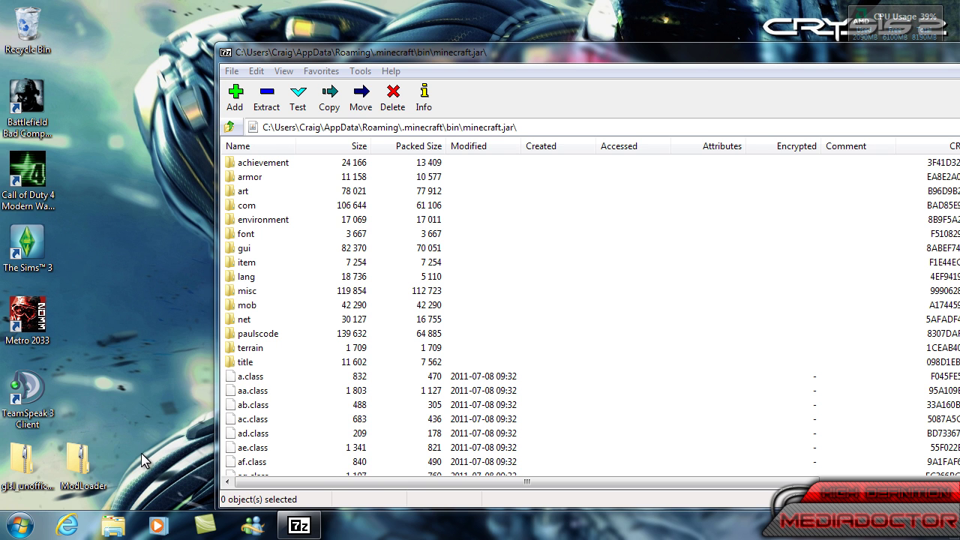
- Copy all files and folders from the glsl_unofficial_1.7.3 archive onto the desktop and close its window
double_click(22, 461)
drag(432, 403, 544, 141)
drag(96, 96, 96, 96)
click(765, 45)
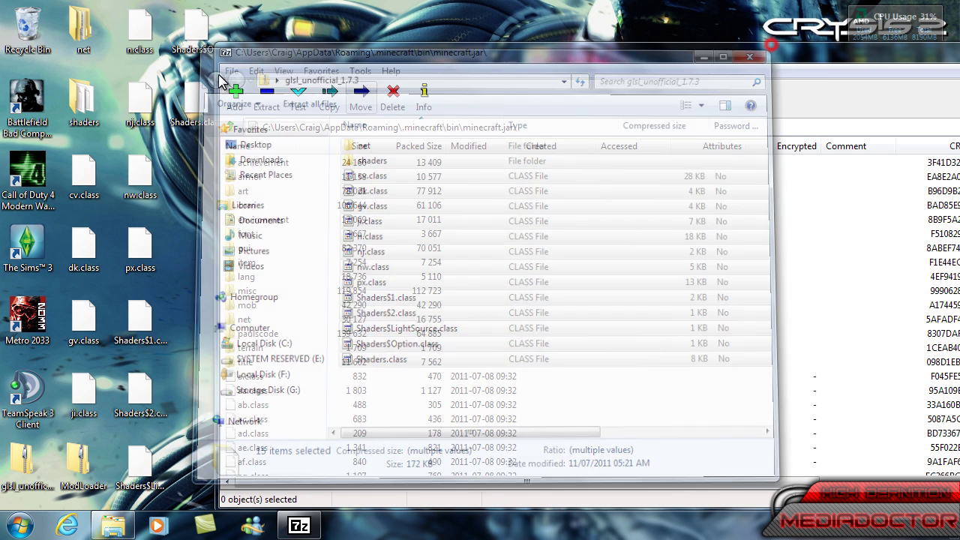
- Copy the net and shaders folders and the shader mod's class files into minecraft.jar, then close the archive
drag(248, 6, 85, 427)
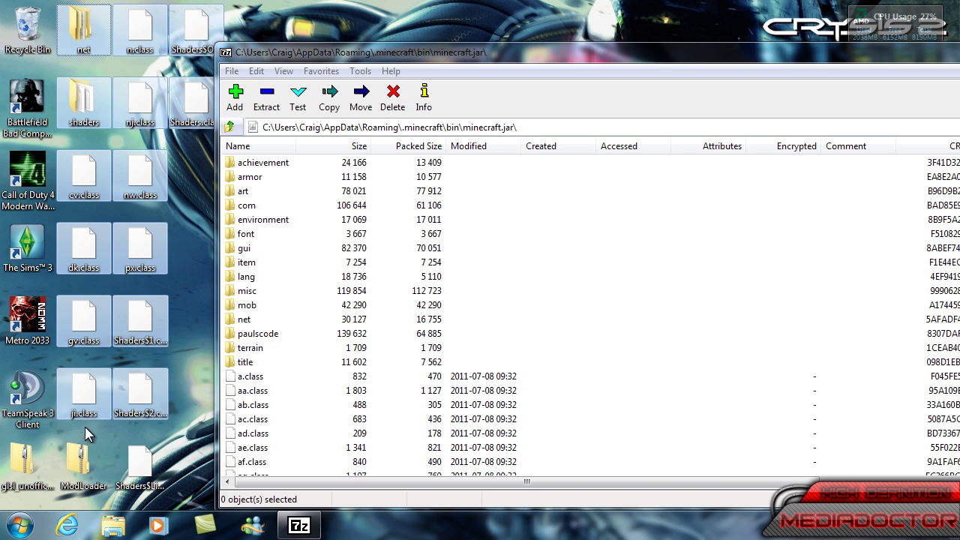
ctrl+click(143, 469)
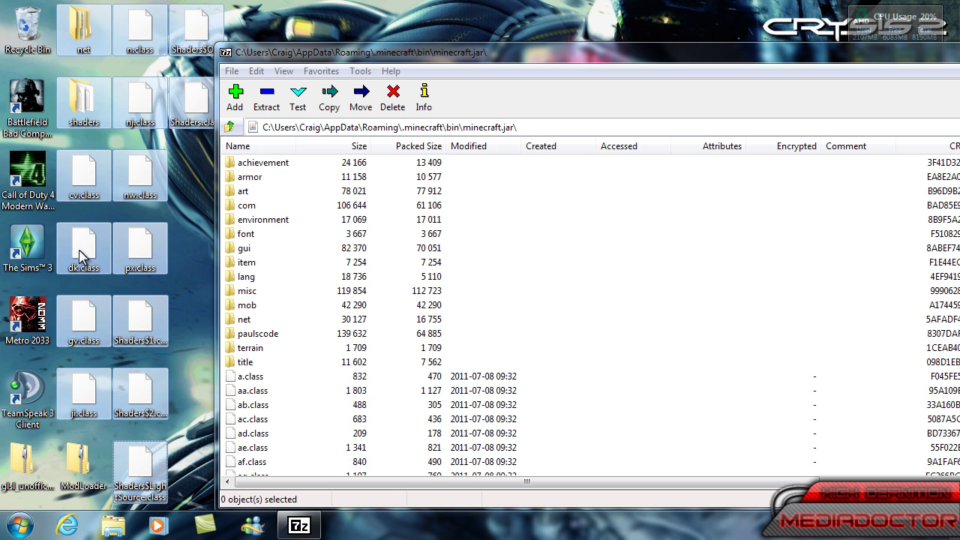
drag(84, 251, 474, 291)
click(468, 311)
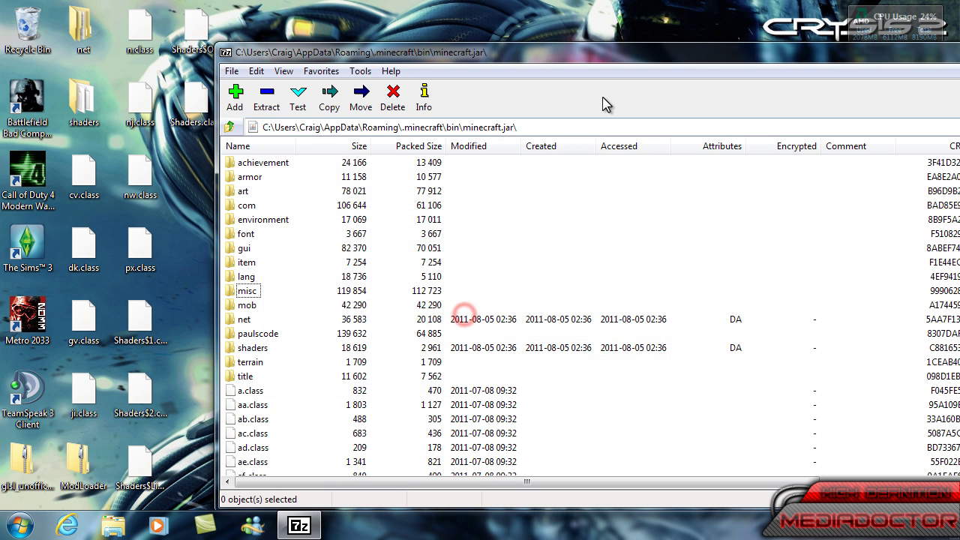
drag(638, 59, 479, 41)
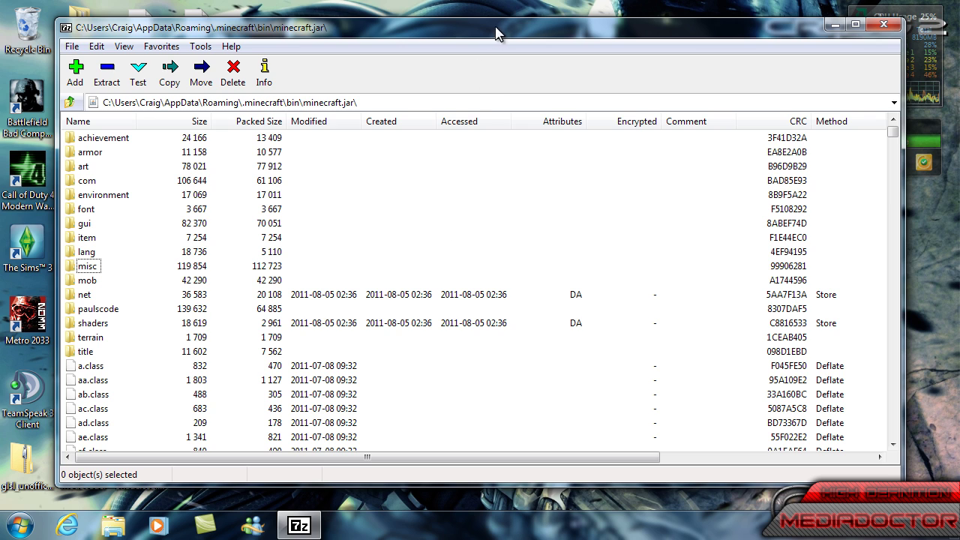
key(alt+F4)
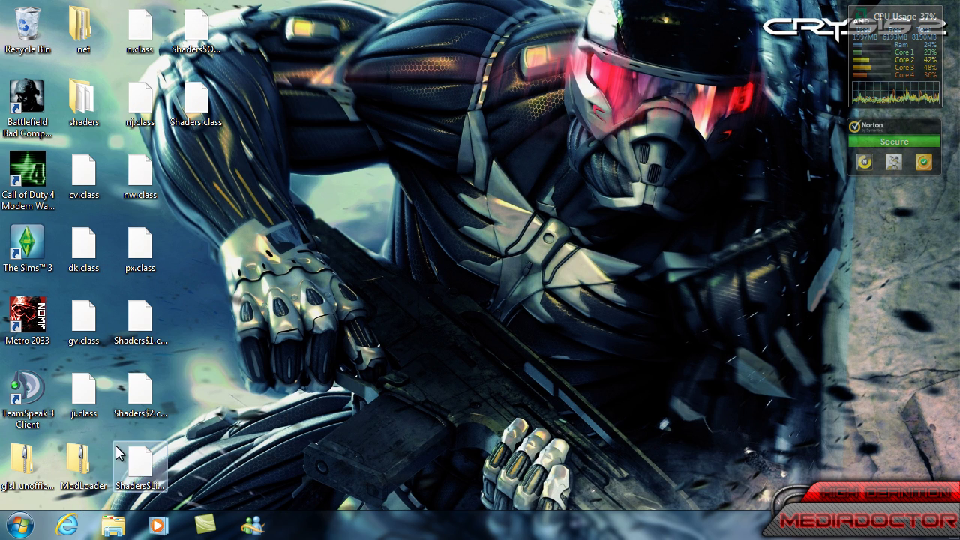
- Delete the extracted shader mod files and folders from the desktop, keeping both mod archives
click(146, 459)
drag(55, 447, 480, 11)
key(Delete)
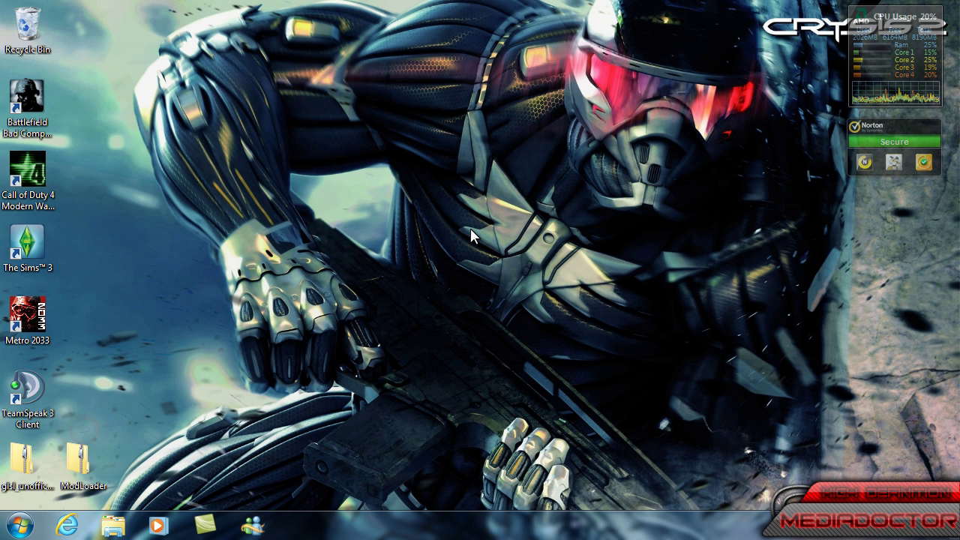